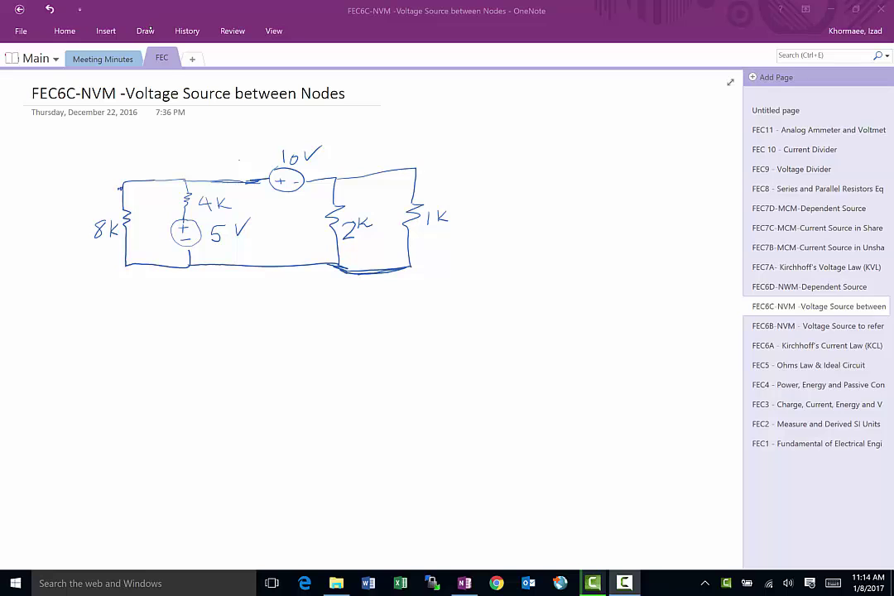
Step: Circle the bottom wire in red as the reference node and draw a ground labelled VRef
{"action": "left_click", "coordinate": [145, 31]}
{"action": "left_click", "coordinate": [124, 65]}
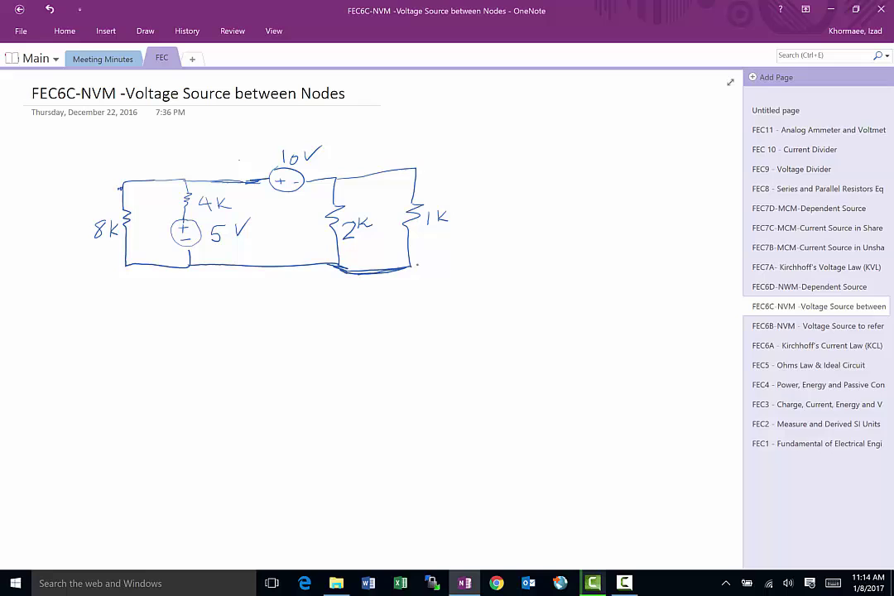
{"action": "mouse_move", "coordinate": [417, 265]}
{"action": "left_mouse_down"}
{"action": "mouse_move", "coordinate": [253, 253]}
{"action": "mouse_move", "coordinate": [114, 261]}
{"action": "mouse_move", "coordinate": [135, 281]}
{"action": "mouse_move", "coordinate": [205, 286]}
{"action": "mouse_move", "coordinate": [426, 266]}
{"action": "left_mouse_up"}
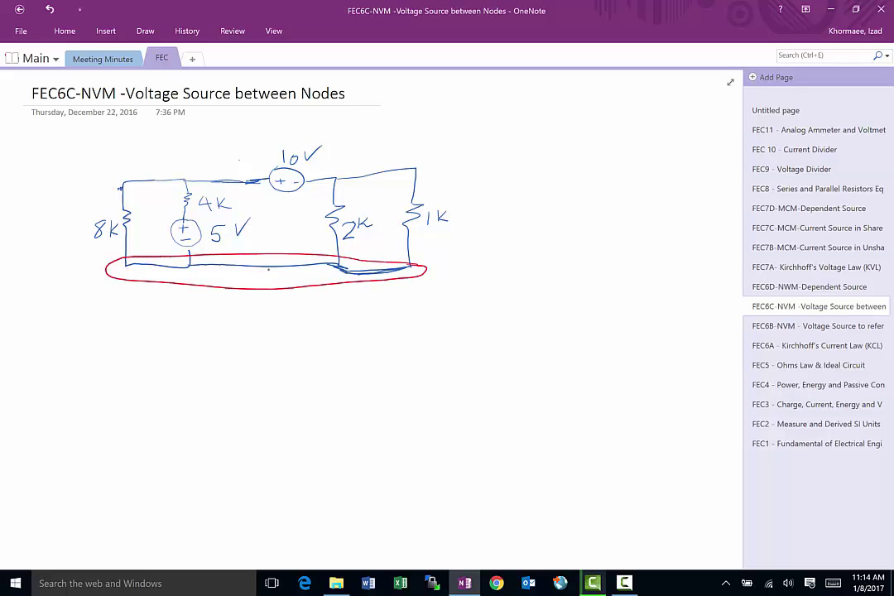
{"action": "mouse_move", "coordinate": [272, 272]}
{"action": "left_mouse_down"}
{"action": "mouse_move", "coordinate": [264, 302]}
{"action": "mouse_move", "coordinate": [296, 296]}
{"action": "mouse_move", "coordinate": [282, 310]}
{"action": "mouse_move", "coordinate": [295, 297]}
{"action": "mouse_move", "coordinate": [332, 323]}
{"action": "left_mouse_up"}
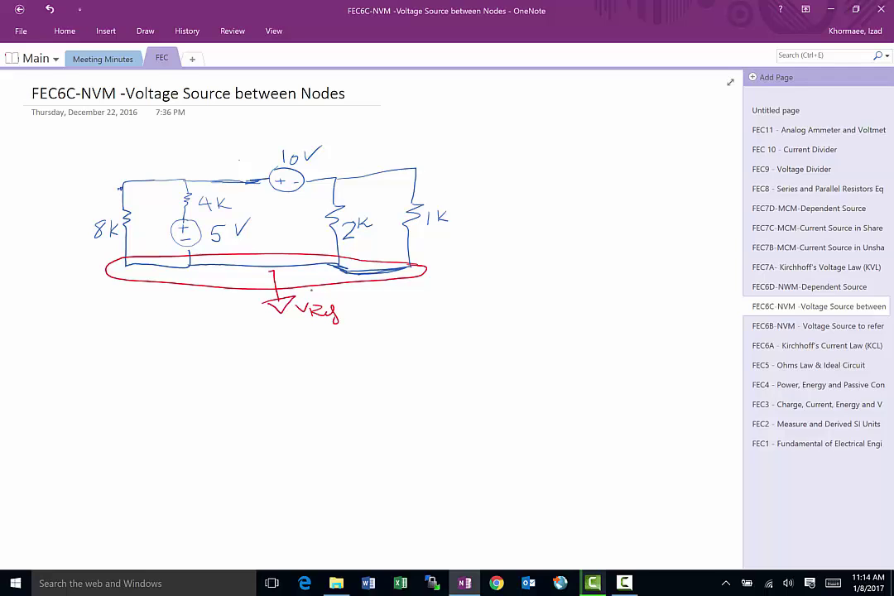
Step: Circle and label nodes V1 and V2, add a '?' current arrow and the 4K polarity marks
{"action": "mouse_move", "coordinate": [153, 167]}
{"action": "left_mouse_down"}
{"action": "mouse_move", "coordinate": [165, 167]}
{"action": "mouse_move", "coordinate": [99, 187]}
{"action": "mouse_move", "coordinate": [199, 182]}
{"action": "mouse_move", "coordinate": [182, 152]}
{"action": "mouse_move", "coordinate": [190, 166]}
{"action": "left_mouse_up"}
{"action": "mouse_move", "coordinate": [348, 165]}
{"action": "left_mouse_down"}
{"action": "mouse_move", "coordinate": [436, 172]}
{"action": "mouse_move", "coordinate": [331, 183]}
{"action": "left_mouse_up"}
{"action": "left_click_drag", "start_coordinate": [369, 148], "coordinate": [400, 154]}
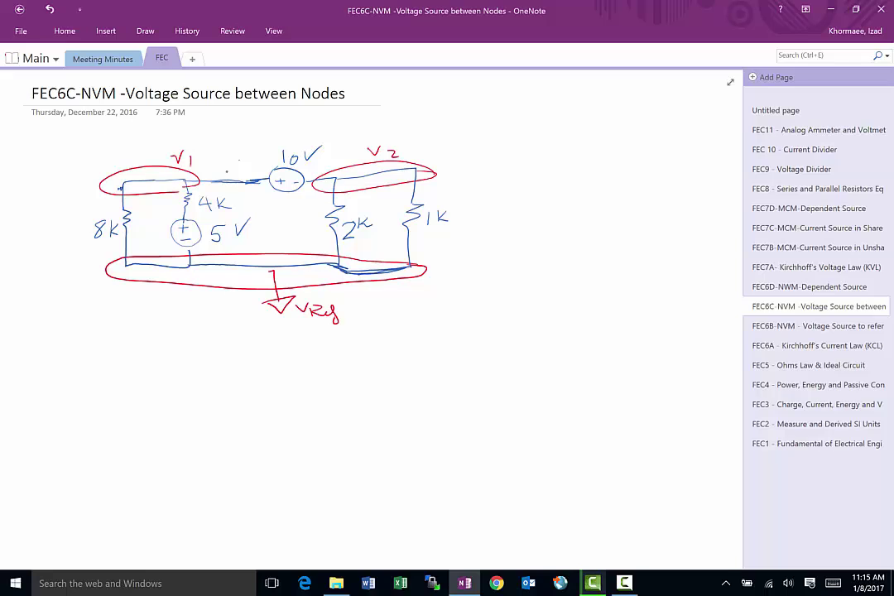
{"action": "mouse_move", "coordinate": [218, 167]}
{"action": "left_mouse_down"}
{"action": "mouse_move", "coordinate": [246, 167]}
{"action": "mouse_move", "coordinate": [233, 154]}
{"action": "mouse_move", "coordinate": [232, 165]}
{"action": "left_mouse_up"}
{"action": "mouse_move", "coordinate": [166, 193]}
{"action": "left_mouse_down"}
{"action": "mouse_move", "coordinate": [169, 213]}
{"action": "mouse_move", "coordinate": [171, 204]}
{"action": "left_mouse_up"}
{"action": "mouse_move", "coordinate": [109, 321]}
{"action": "left_mouse_down"}
{"action": "mouse_move", "coordinate": [108, 335]}
{"action": "mouse_move", "coordinate": [191, 323]}
{"action": "mouse_move", "coordinate": [194, 341]}
{"action": "mouse_move", "coordinate": [245, 339]}
{"action": "mouse_move", "coordinate": [238, 344]}
{"action": "left_mouse_up"}
{"action": "left_click", "coordinate": [156, 330]}
{"action": "left_click", "coordinate": [196, 334]}
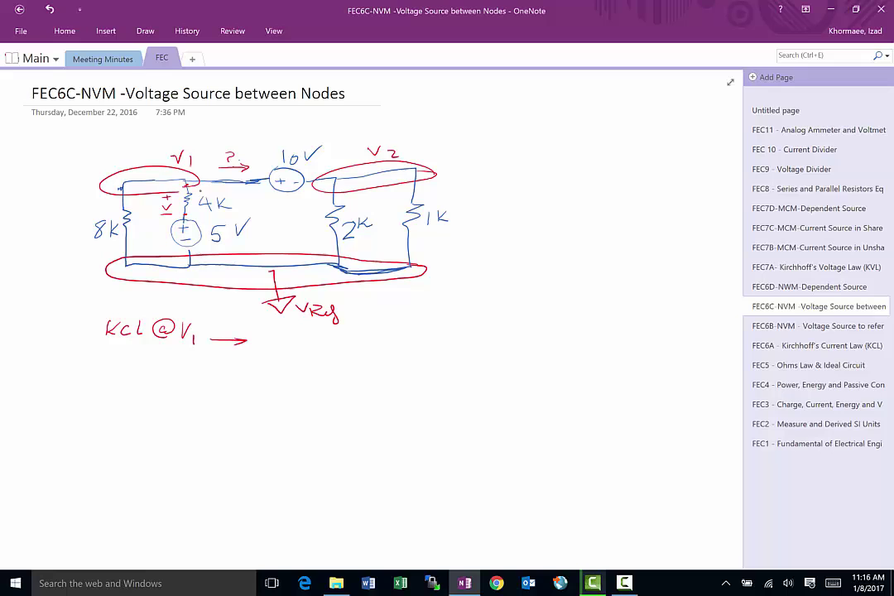
Step: Switch to the green pen and loop V1, the 10V source and V2 together
{"action": "left_click", "coordinate": [145, 30]}
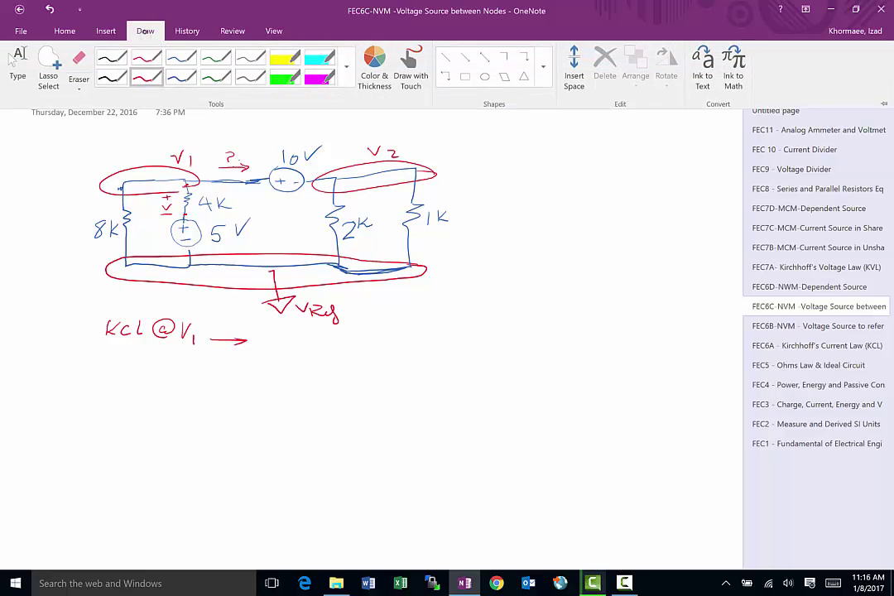
{"action": "left_click", "coordinate": [182, 65]}
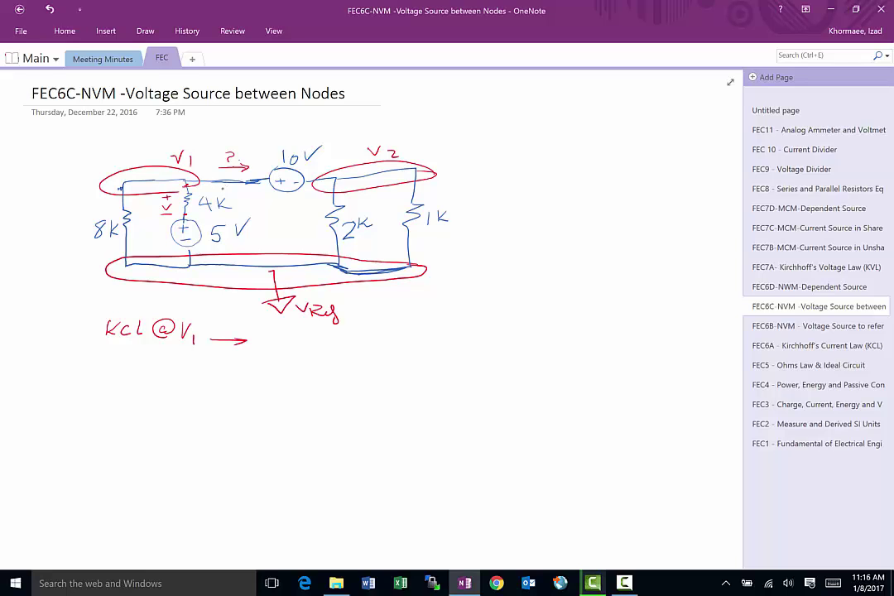
{"action": "mouse_move", "coordinate": [220, 191]}
{"action": "left_mouse_down"}
{"action": "mouse_move", "coordinate": [402, 195]}
{"action": "mouse_move", "coordinate": [451, 185]}
{"action": "mouse_move", "coordinate": [468, 159]}
{"action": "mouse_move", "coordinate": [412, 138]}
{"action": "mouse_move", "coordinate": [311, 131]}
{"action": "mouse_move", "coordinate": [112, 154]}
{"action": "mouse_move", "coordinate": [81, 179]}
{"action": "mouse_move", "coordinate": [104, 198]}
{"action": "mouse_move", "coordinate": [245, 193]}
{"action": "left_mouse_up"}
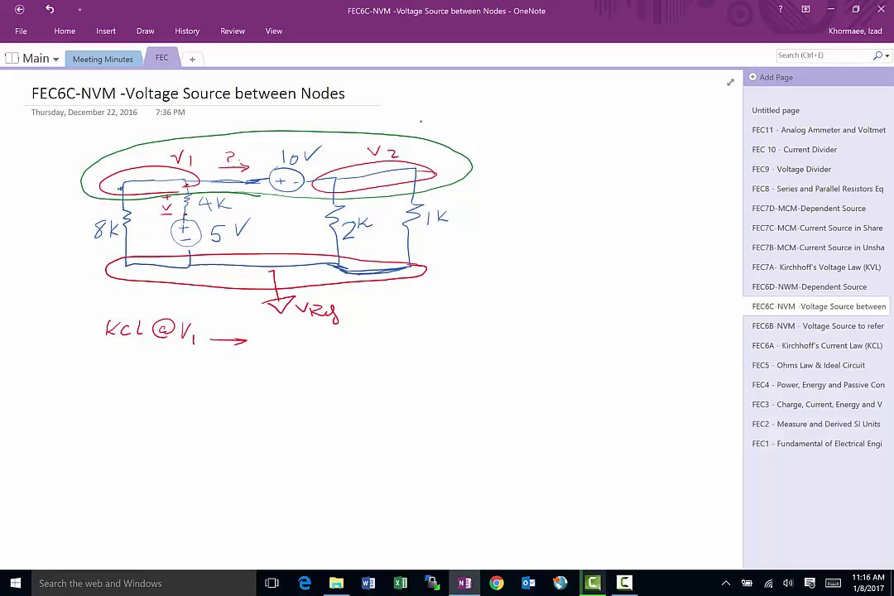
Step: Label the loop 'V1&V2 SN', extend the KCL heading with '&V2 SN' and an arrow, and start (V1−0)/8000 +
{"action": "mouse_move", "coordinate": [426, 126]}
{"action": "left_mouse_down"}
{"action": "mouse_move", "coordinate": [419, 137]}
{"action": "mouse_move", "coordinate": [442, 125]}
{"action": "left_mouse_up"}
{"action": "mouse_move", "coordinate": [383, 124]}
{"action": "left_mouse_down"}
{"action": "mouse_move", "coordinate": [398, 133]}
{"action": "mouse_move", "coordinate": [414, 112]}
{"action": "mouse_move", "coordinate": [425, 120]}
{"action": "left_mouse_up"}
{"action": "mouse_move", "coordinate": [204, 325]}
{"action": "left_mouse_down"}
{"action": "mouse_move", "coordinate": [198, 335]}
{"action": "mouse_move", "coordinate": [224, 323]}
{"action": "mouse_move", "coordinate": [230, 337]}
{"action": "mouse_move", "coordinate": [263, 324]}
{"action": "left_mouse_up"}
{"action": "left_click_drag", "start_coordinate": [212, 340], "coordinate": [303, 337]}
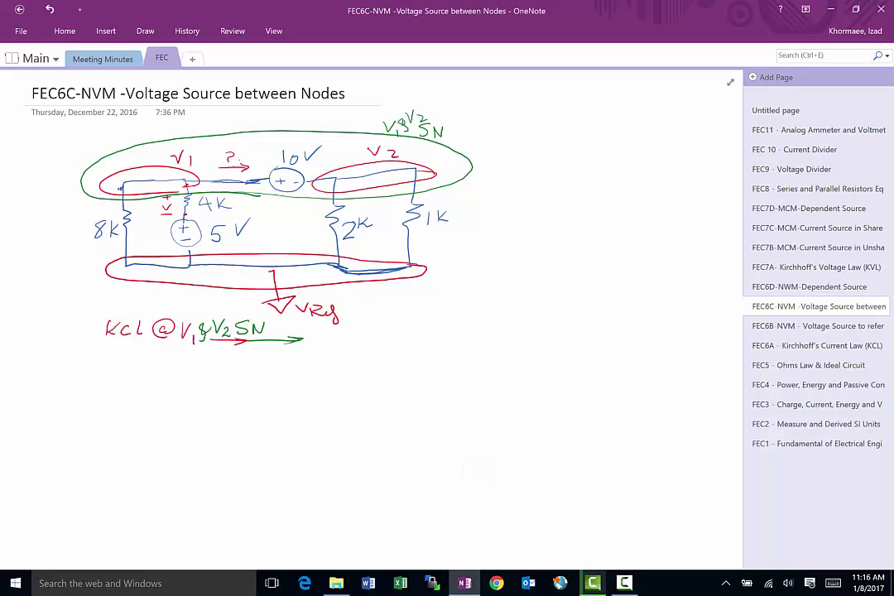
{"action": "mouse_move", "coordinate": [376, 321]}
{"action": "left_mouse_down"}
{"action": "mouse_move", "coordinate": [385, 320]}
{"action": "mouse_move", "coordinate": [385, 332]}
{"action": "mouse_move", "coordinate": [416, 325]}
{"action": "mouse_move", "coordinate": [420, 339]}
{"action": "mouse_move", "coordinate": [390, 351]}
{"action": "mouse_move", "coordinate": [418, 354]}
{"action": "mouse_move", "coordinate": [437, 340]}
{"action": "mouse_move", "coordinate": [432, 347]}
{"action": "left_mouse_up"}
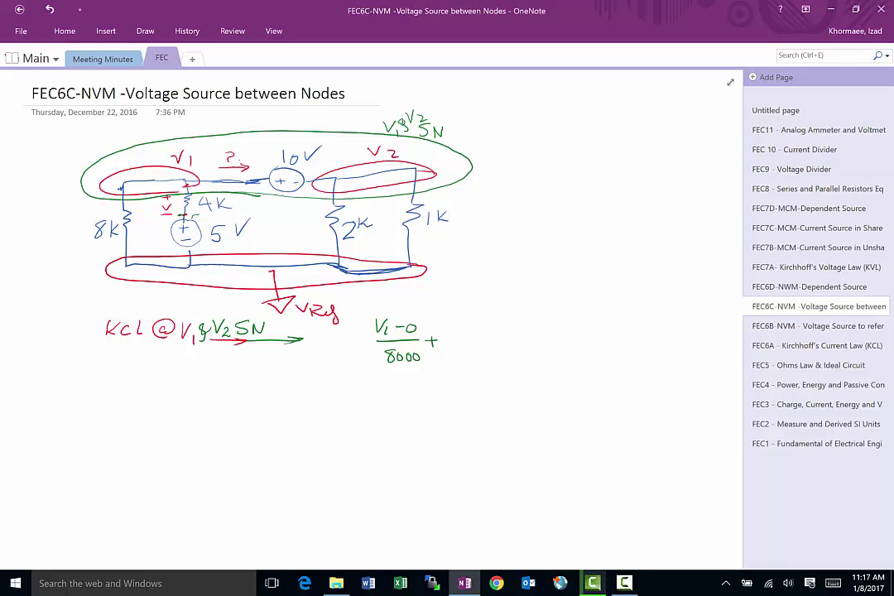
Step: Note 5V at the source and ink the second term (V1−5)/4000 +
{"action": "mouse_move", "coordinate": [197, 213]}
{"action": "left_mouse_down"}
{"action": "mouse_move", "coordinate": [193, 222]}
{"action": "mouse_move", "coordinate": [209, 216]}
{"action": "left_mouse_up"}
{"action": "mouse_move", "coordinate": [428, 334]}
{"action": "left_mouse_down"}
{"action": "mouse_move", "coordinate": [463, 334]}
{"action": "mouse_move", "coordinate": [432, 344]}
{"action": "mouse_move", "coordinate": [469, 347]}
{"action": "mouse_move", "coordinate": [444, 369]}
{"action": "left_mouse_up"}
{"action": "mouse_move", "coordinate": [441, 363]}
{"action": "left_mouse_down"}
{"action": "mouse_move", "coordinate": [441, 373]}
{"action": "mouse_move", "coordinate": [468, 361]}
{"action": "left_mouse_up"}
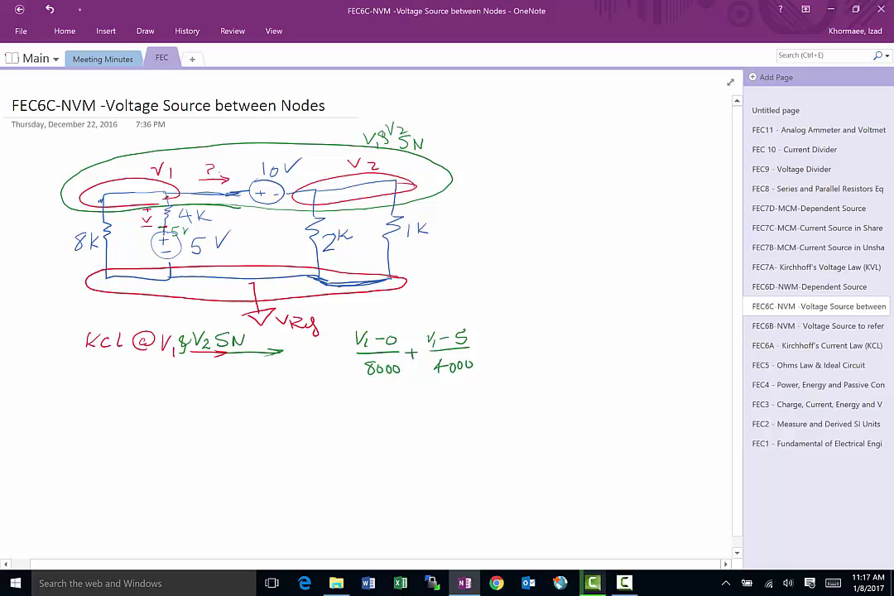
{"action": "mouse_move", "coordinate": [483, 352]}
{"action": "left_mouse_down"}
{"action": "mouse_move", "coordinate": [493, 352]}
{"action": "mouse_move", "coordinate": [489, 358]}
{"action": "left_mouse_up"}
{"action": "mouse_move", "coordinate": [511, 334]}
{"action": "left_mouse_down"}
{"action": "mouse_move", "coordinate": [535, 347]}
{"action": "mouse_move", "coordinate": [551, 335]}
{"action": "mouse_move", "coordinate": [557, 351]}
{"action": "mouse_move", "coordinate": [529, 374]}
{"action": "left_mouse_up"}
Step: Finish the equation with (V2−0)/2000 + (V2−0)/1000 = 0 and write 'SN equ →' below
{"action": "mouse_move", "coordinate": [534, 362]}
{"action": "left_mouse_down"}
{"action": "mouse_move", "coordinate": [583, 351]}
{"action": "mouse_move", "coordinate": [576, 357]}
{"action": "mouse_move", "coordinate": [607, 328]}
{"action": "mouse_move", "coordinate": [614, 343]}
{"action": "mouse_move", "coordinate": [623, 335]}
{"action": "left_mouse_up"}
{"action": "mouse_move", "coordinate": [640, 329]}
{"action": "left_mouse_down"}
{"action": "mouse_move", "coordinate": [632, 335]}
{"action": "mouse_move", "coordinate": [640, 330]}
{"action": "left_mouse_up"}
{"action": "mouse_move", "coordinate": [593, 348]}
{"action": "left_mouse_down"}
{"action": "mouse_move", "coordinate": [643, 347]}
{"action": "mouse_move", "coordinate": [607, 371]}
{"action": "left_mouse_up"}
{"action": "left_click_drag", "start_coordinate": [617, 362], "coordinate": [672, 346]}
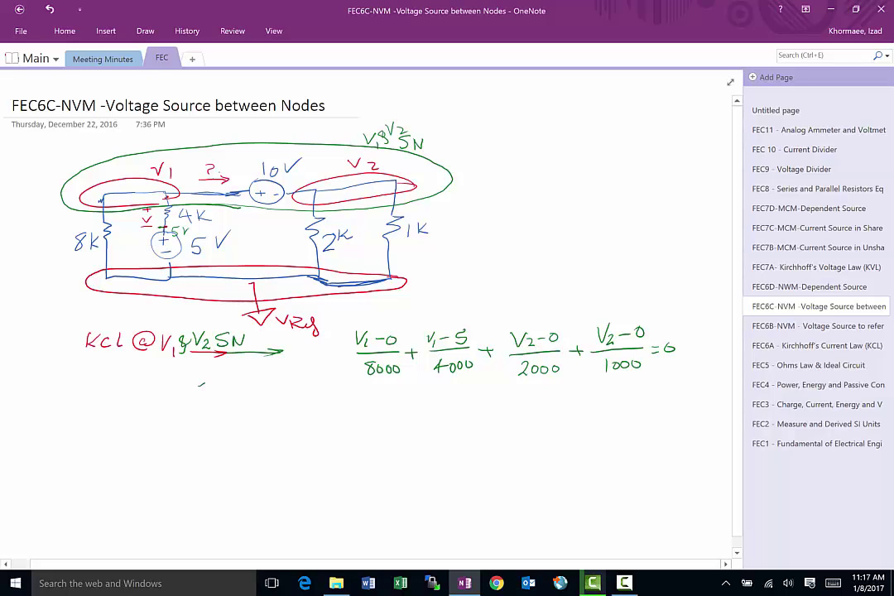
{"action": "mouse_move", "coordinate": [207, 383]}
{"action": "left_mouse_down"}
{"action": "mouse_move", "coordinate": [196, 401]}
{"action": "mouse_move", "coordinate": [231, 385]}
{"action": "mouse_move", "coordinate": [258, 401]}
{"action": "mouse_move", "coordinate": [266, 419]}
{"action": "mouse_move", "coordinate": [281, 399]}
{"action": "mouse_move", "coordinate": [337, 403]}
{"action": "left_mouse_up"}
{"action": "left_click_drag", "start_coordinate": [327, 399], "coordinate": [328, 406]}
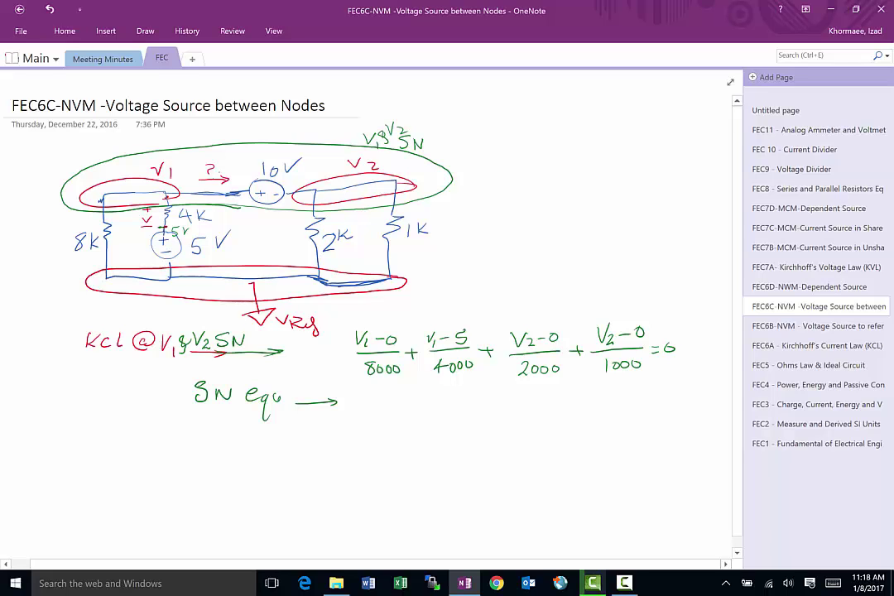
Step: Write V1 − V2 = 10, brace it with the KCL equation, and circle both labels in green
{"action": "mouse_move", "coordinate": [382, 390]}
{"action": "left_mouse_down"}
{"action": "mouse_move", "coordinate": [406, 409]}
{"action": "mouse_move", "coordinate": [438, 407]}
{"action": "mouse_move", "coordinate": [450, 393]}
{"action": "mouse_move", "coordinate": [471, 406]}
{"action": "mouse_move", "coordinate": [537, 397]}
{"action": "left_mouse_up"}
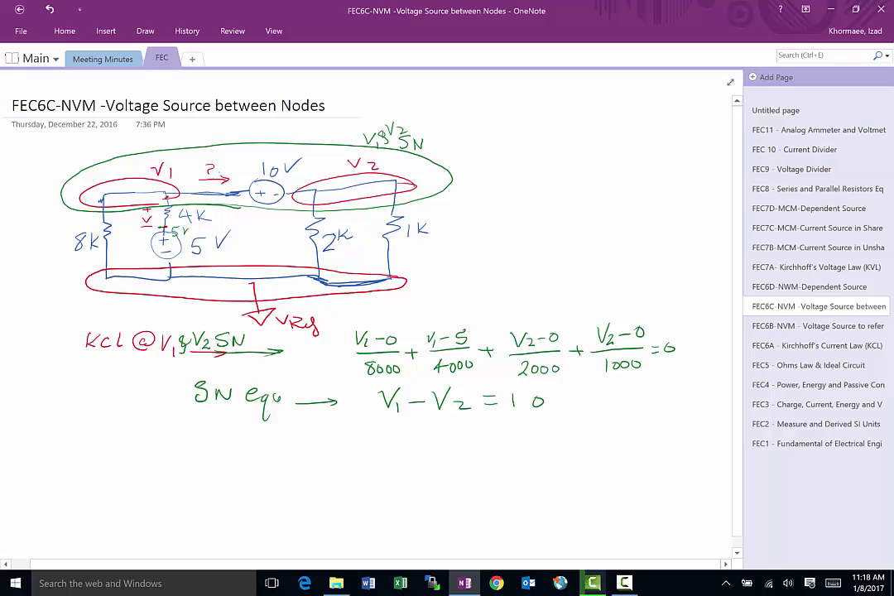
{"action": "left_click_drag", "start_coordinate": [332, 333], "coordinate": [362, 420]}
{"action": "mouse_move", "coordinate": [166, 325]}
{"action": "left_mouse_down"}
{"action": "mouse_move", "coordinate": [217, 323]}
{"action": "mouse_move", "coordinate": [253, 356]}
{"action": "mouse_move", "coordinate": [156, 347]}
{"action": "mouse_move", "coordinate": [176, 325]}
{"action": "left_mouse_up"}
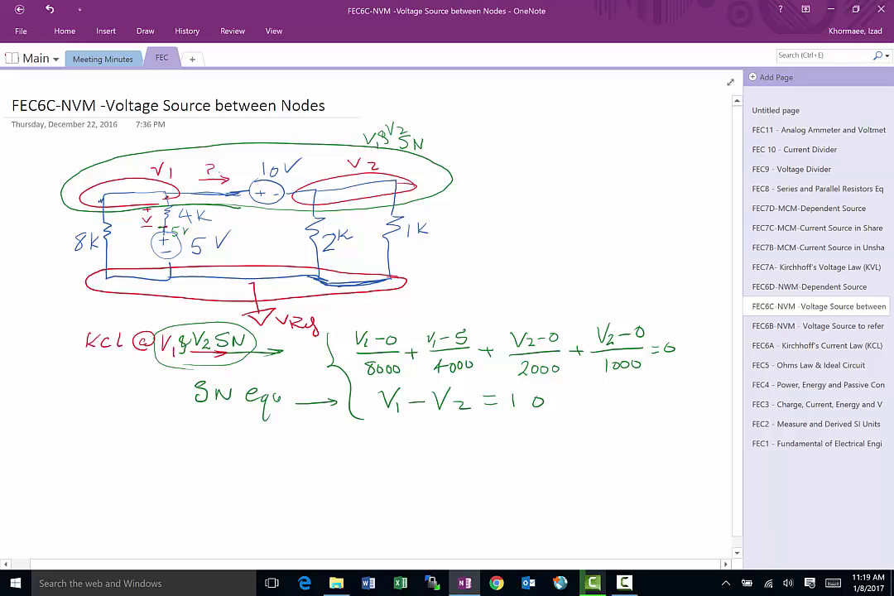
{"action": "mouse_move", "coordinate": [178, 372]}
{"action": "left_mouse_down"}
{"action": "mouse_move", "coordinate": [249, 370]}
{"action": "mouse_move", "coordinate": [303, 423]}
{"action": "mouse_move", "coordinate": [165, 385]}
{"action": "left_mouse_up"}
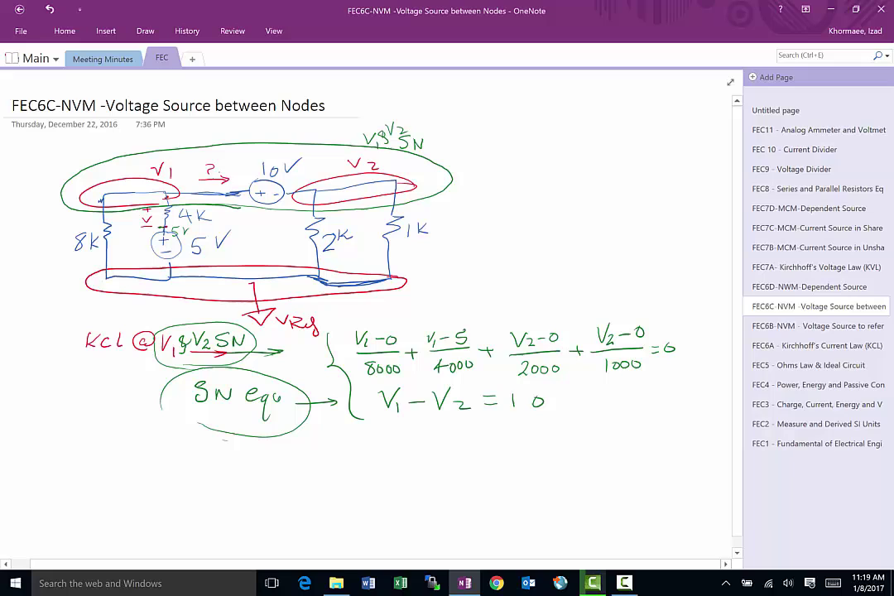